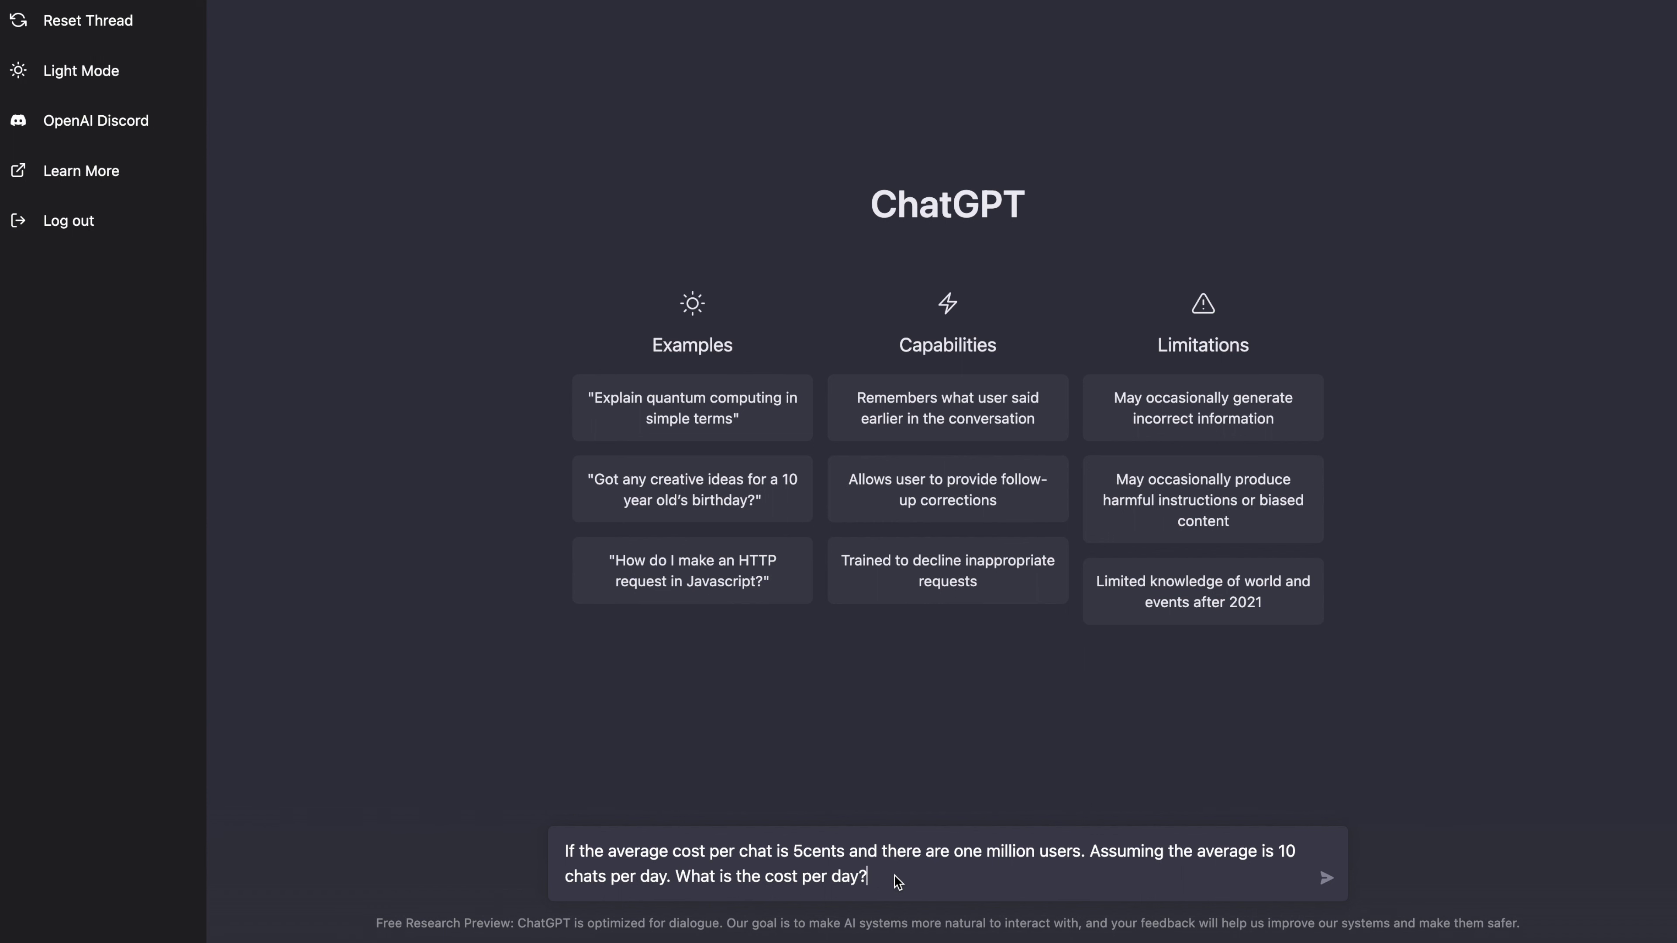
# Send the question about the daily cost for one million users averaging 10 chats at 5 cents each.
pyautogui.press('Return')
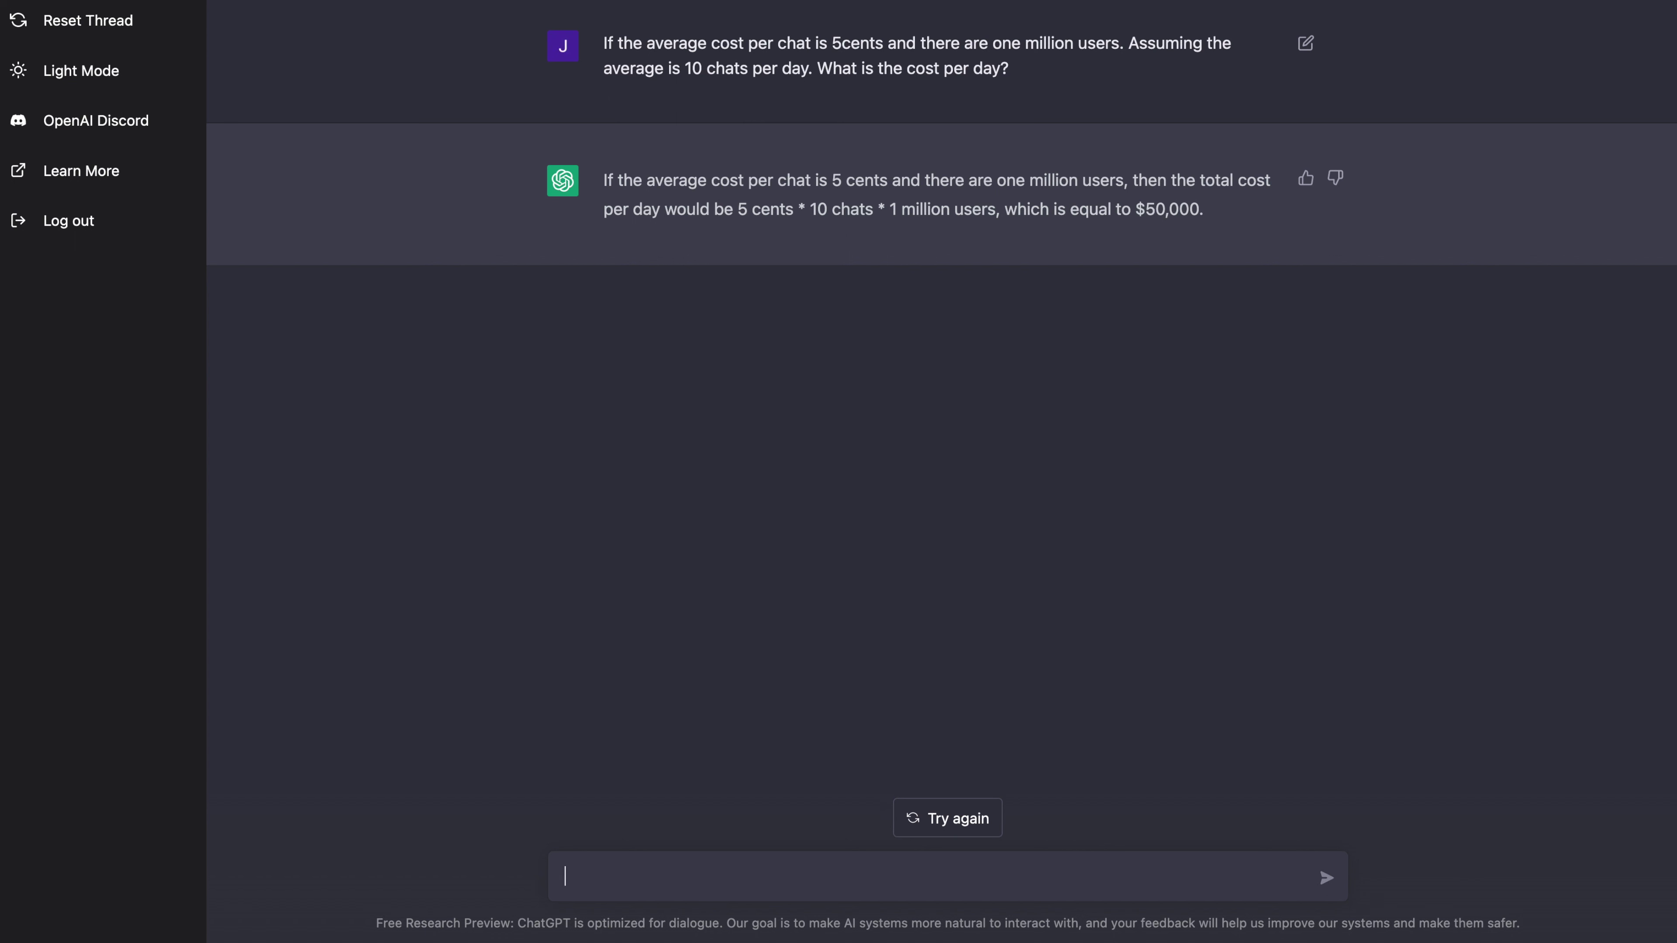
# Launch Calculator through Spotlight and clear its display.
pyautogui.press('super+space')
pyautogui.write('calc')
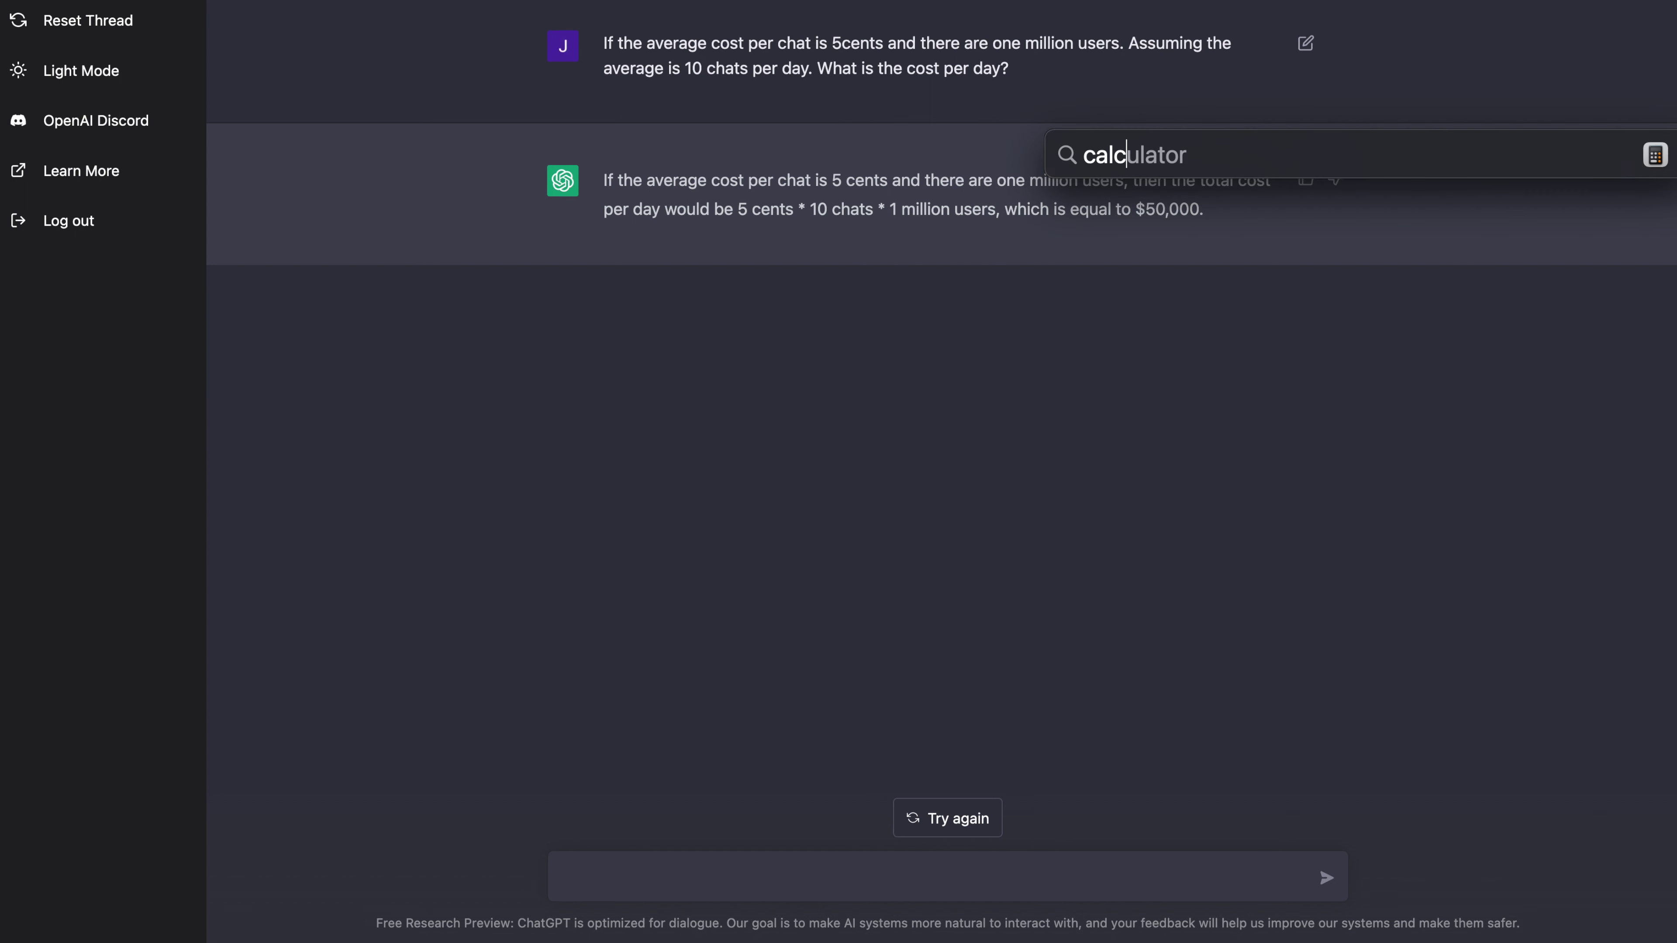
pyautogui.press('Return')
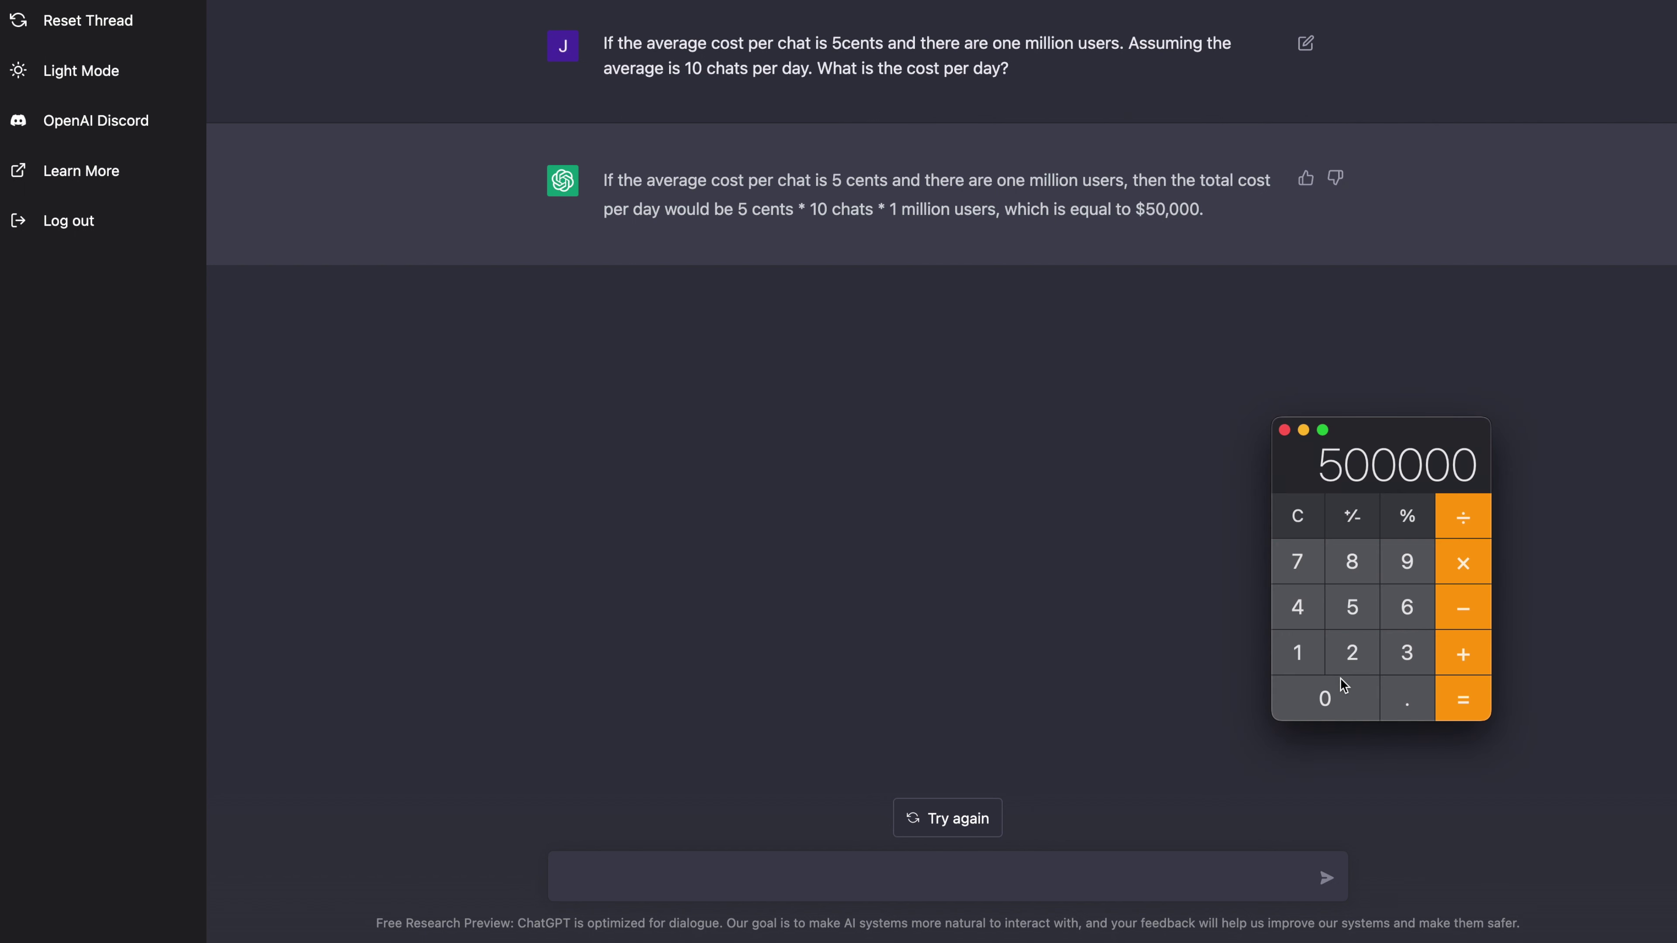
pyautogui.click(1294, 517)
# Multiply 0.05 by 1,000,000 to get 50,000.
pyautogui.click(1389, 701)
pyautogui.click(1349, 709)
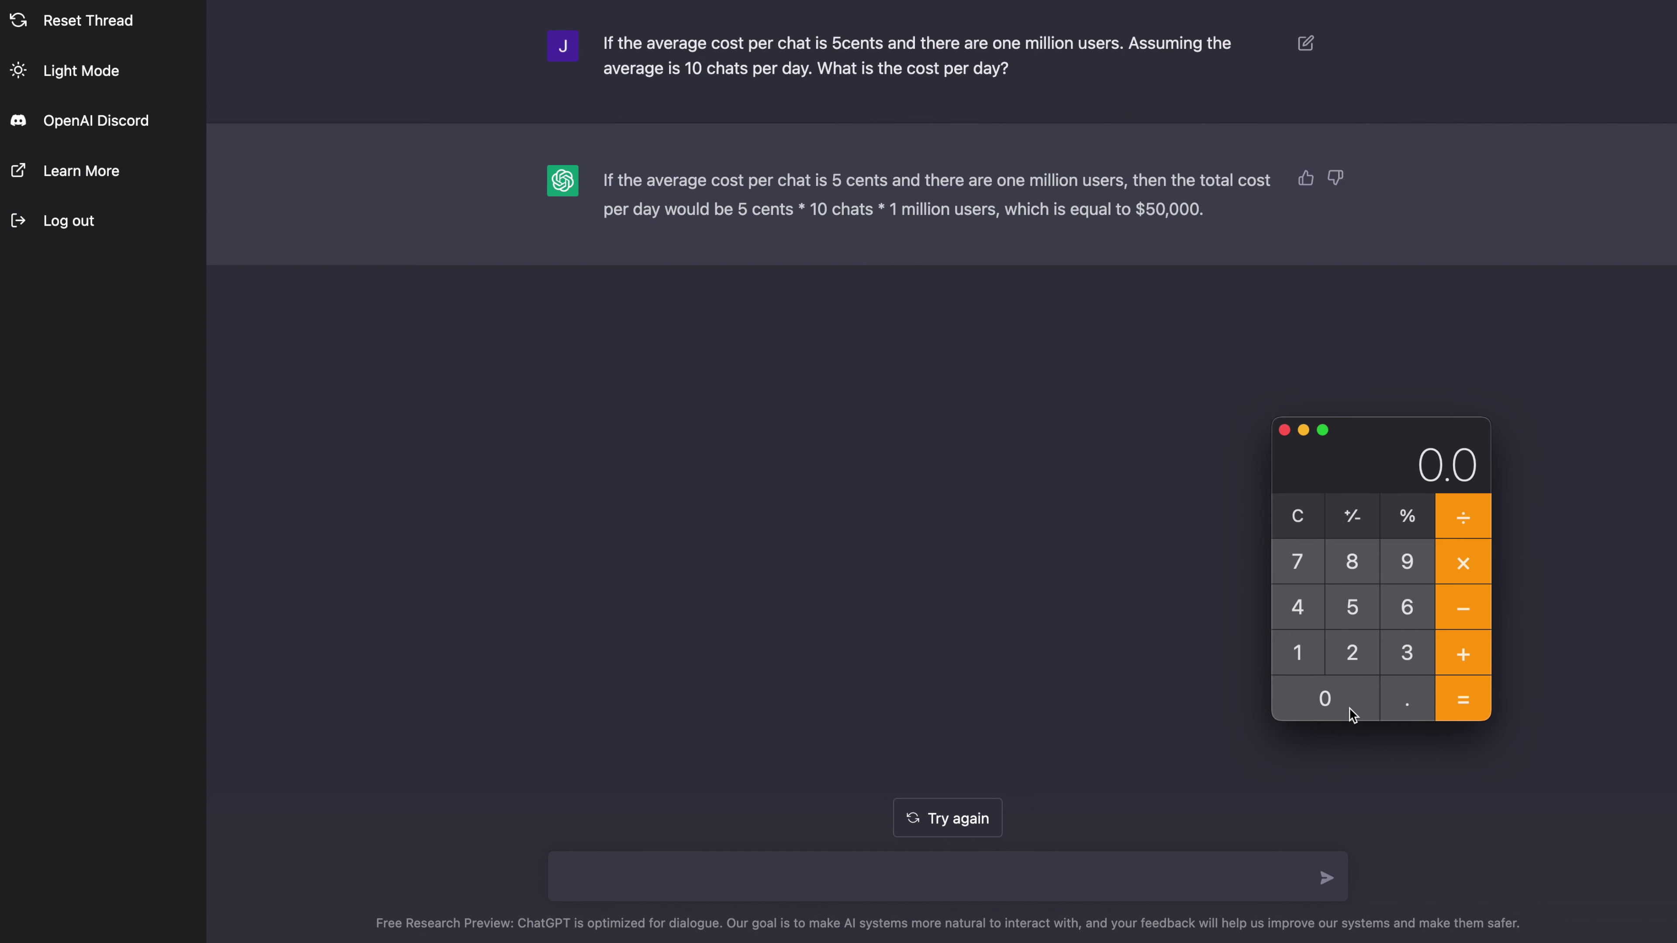
pyautogui.click(1350, 613)
pyautogui.click(1465, 568)
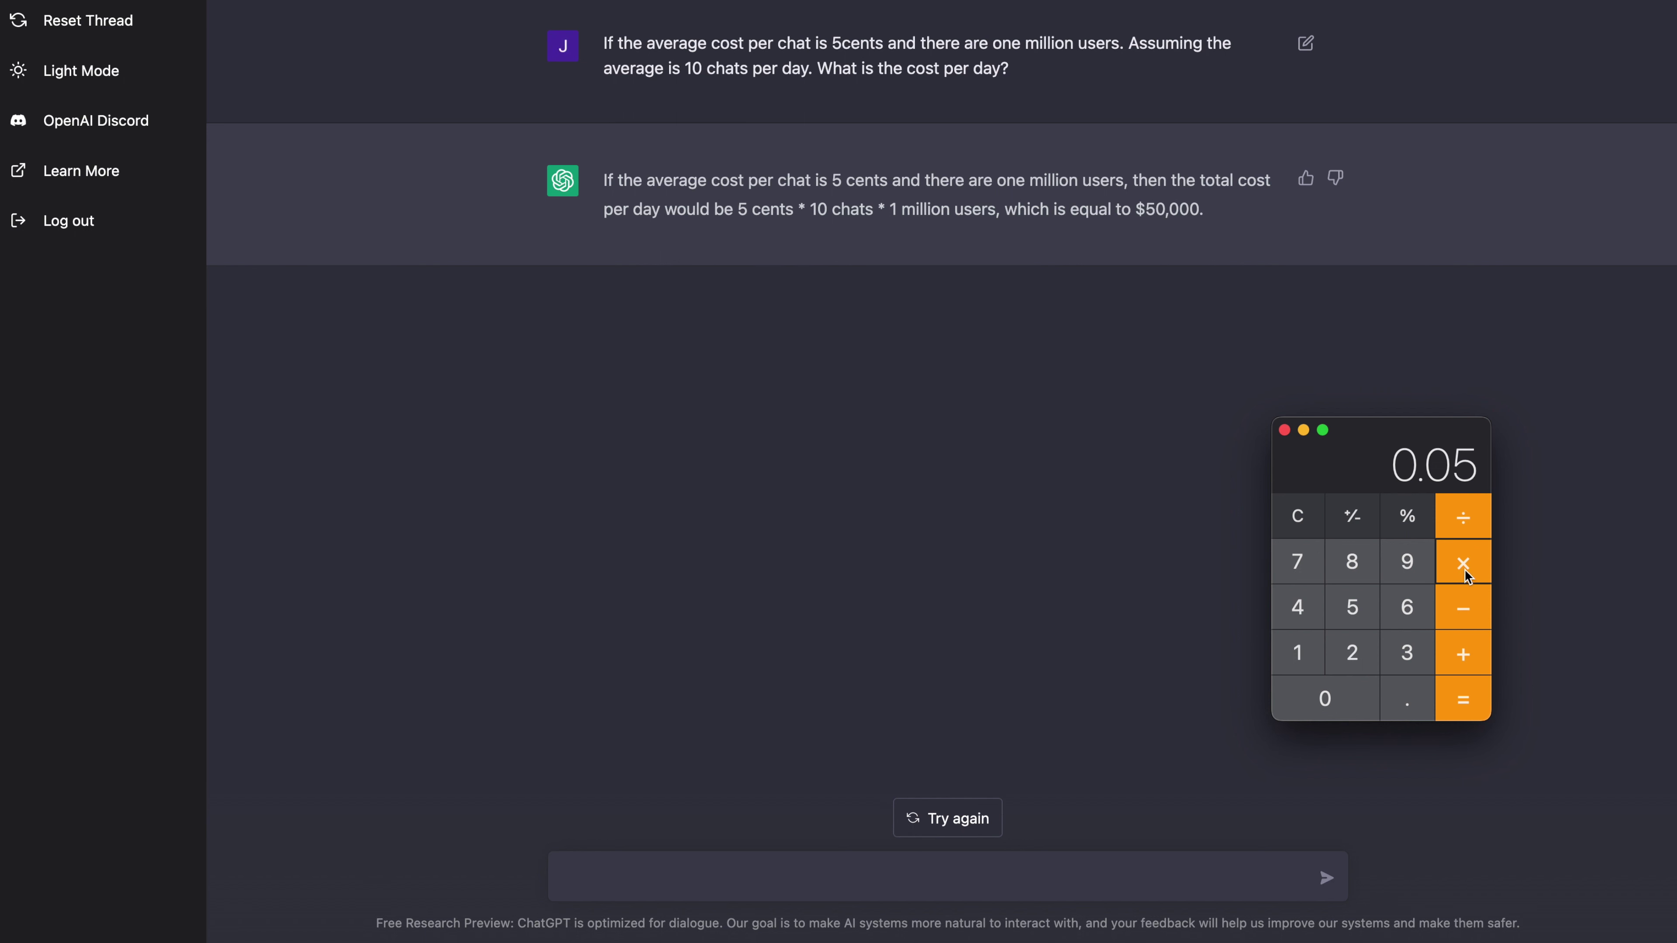
pyautogui.click(1302, 653)
pyautogui.click(1334, 699)
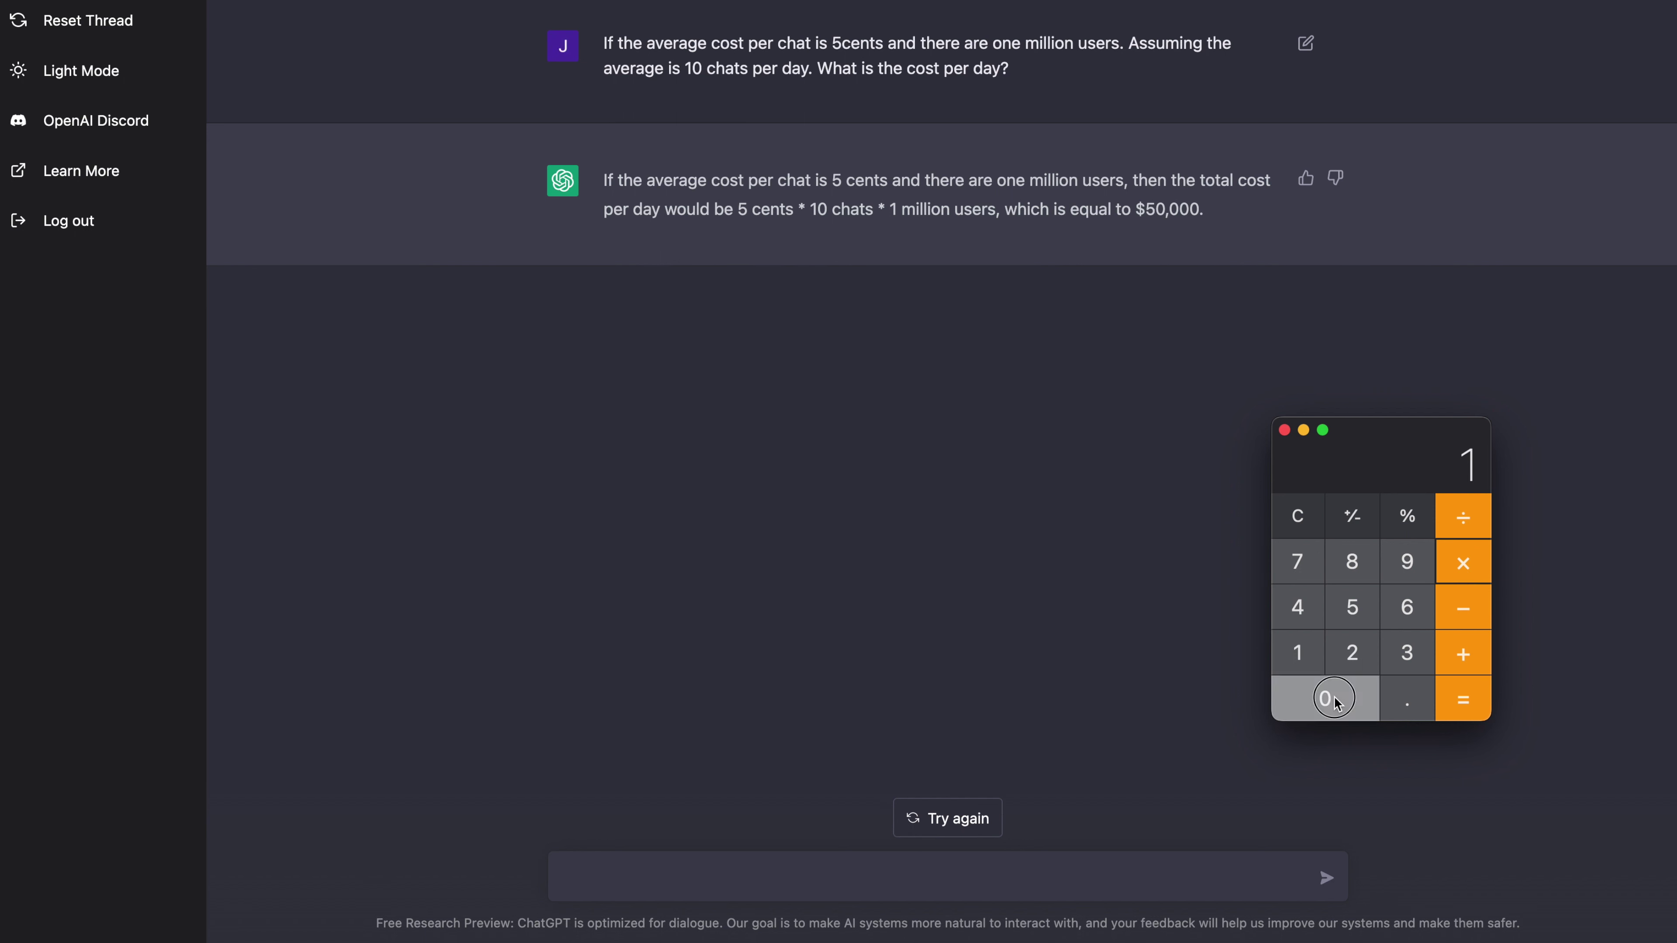
pyautogui.click(1334, 698)
pyautogui.click(1334, 699)
pyautogui.click(1334, 699)
pyautogui.click(1334, 699)
pyautogui.click(1334, 698)
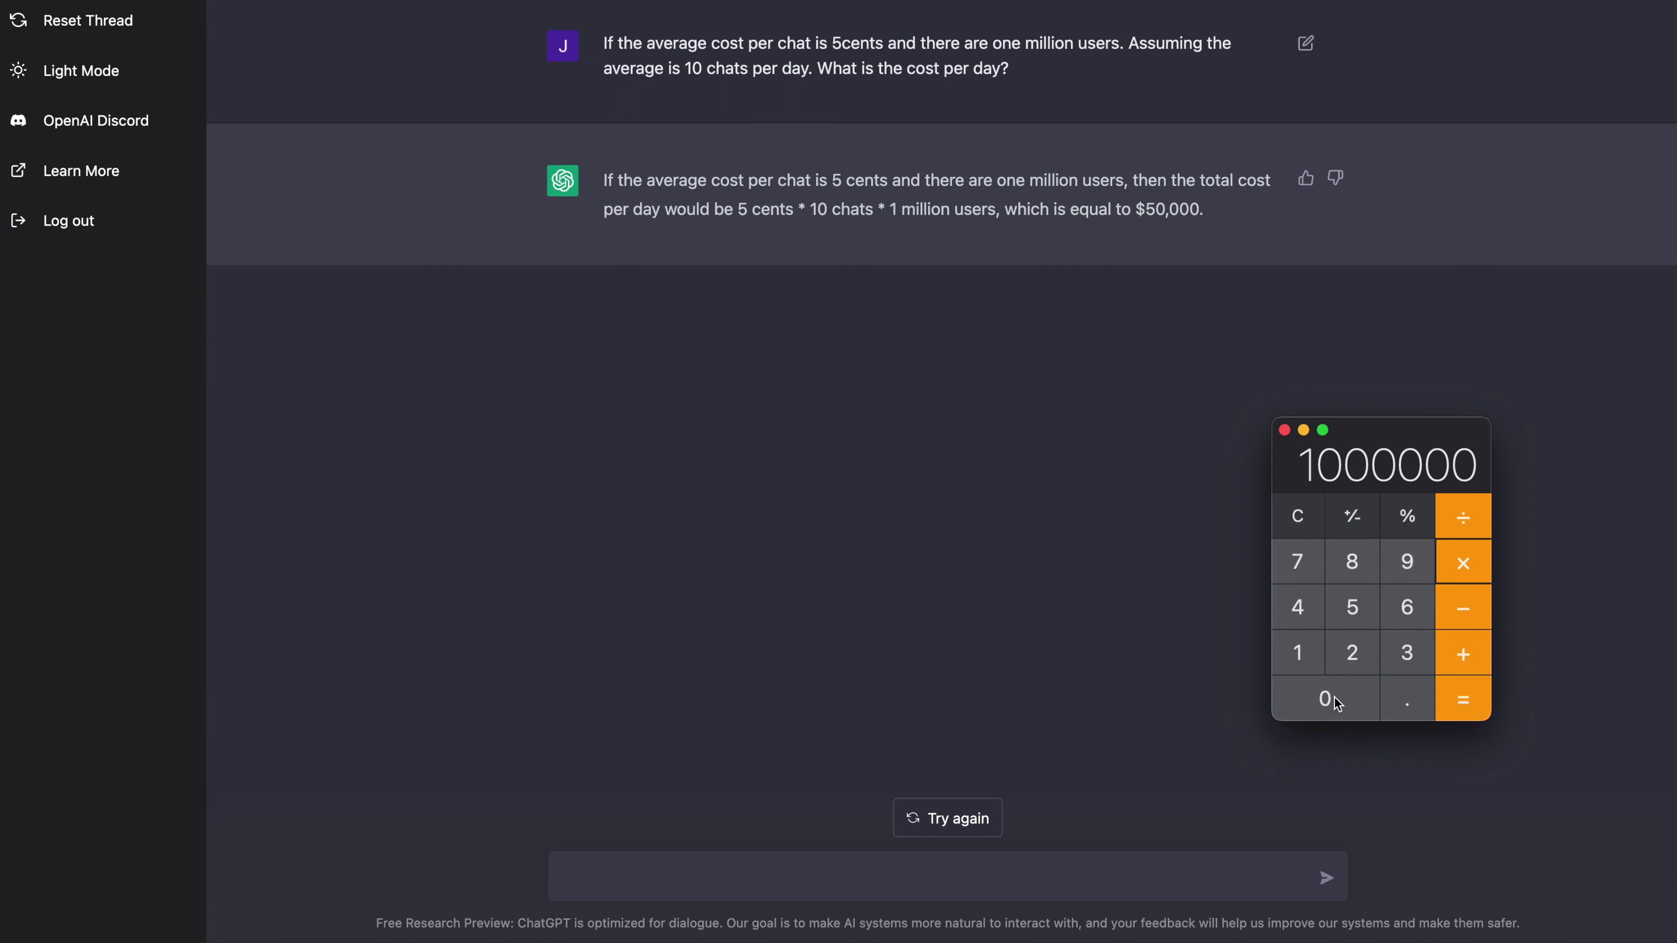
pyautogui.click(1457, 697)
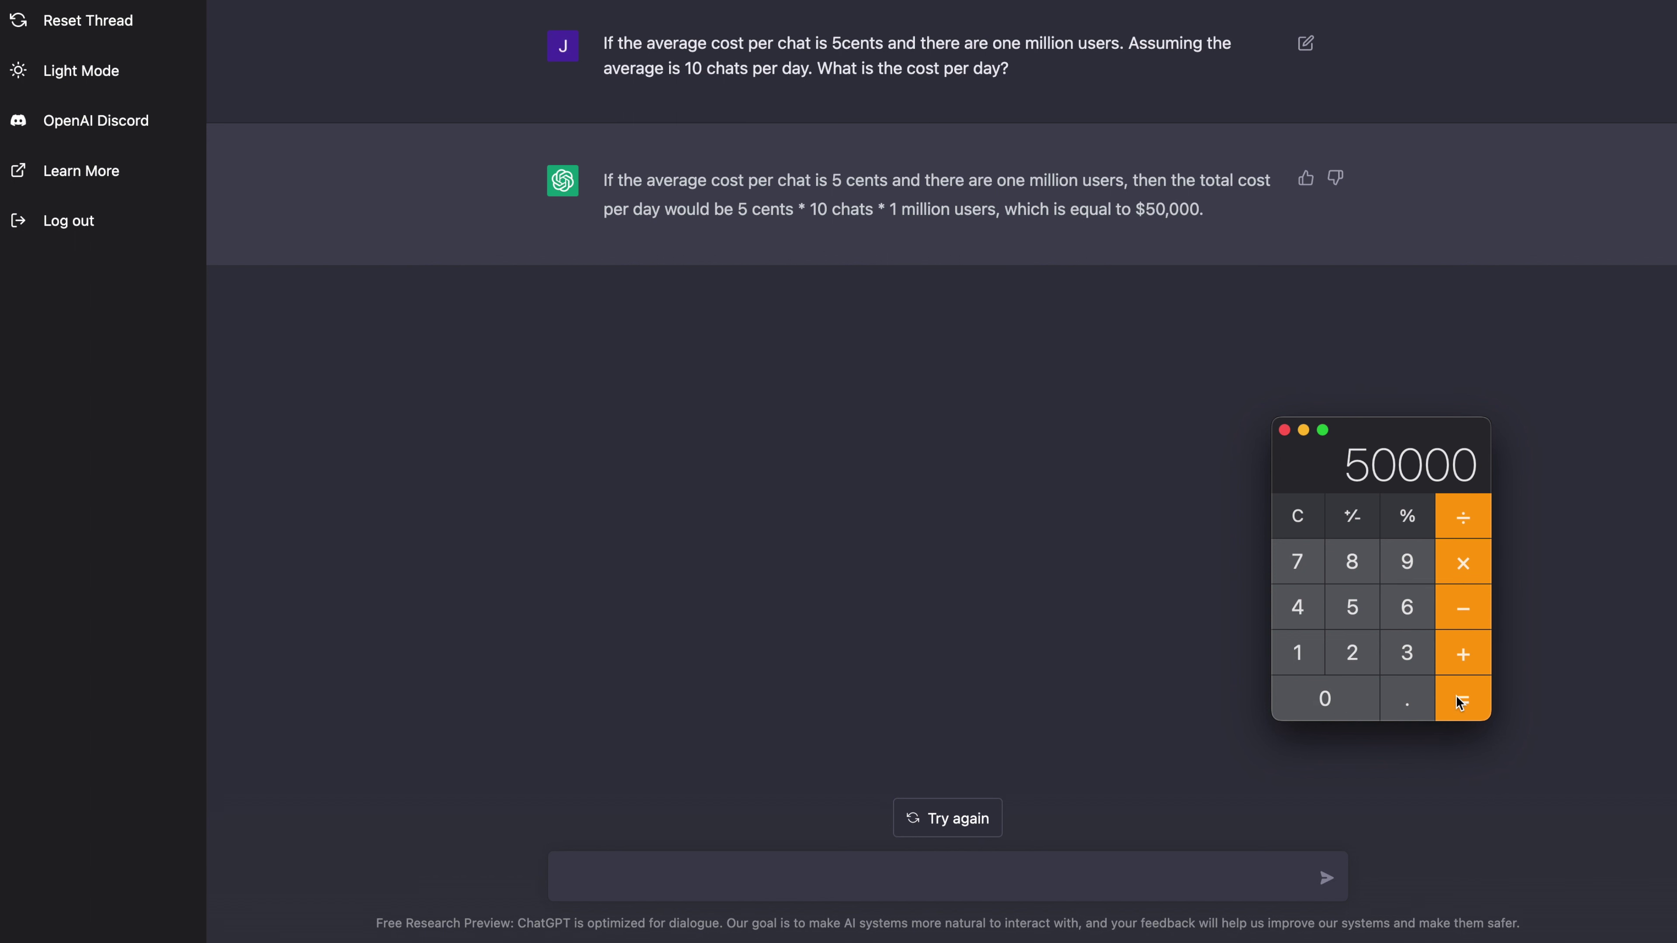
# Multiply that by 10 chats per day to get 500,000, then close Calculator.
pyautogui.click(1464, 576)
pyautogui.click(1311, 663)
pyautogui.click(1308, 700)
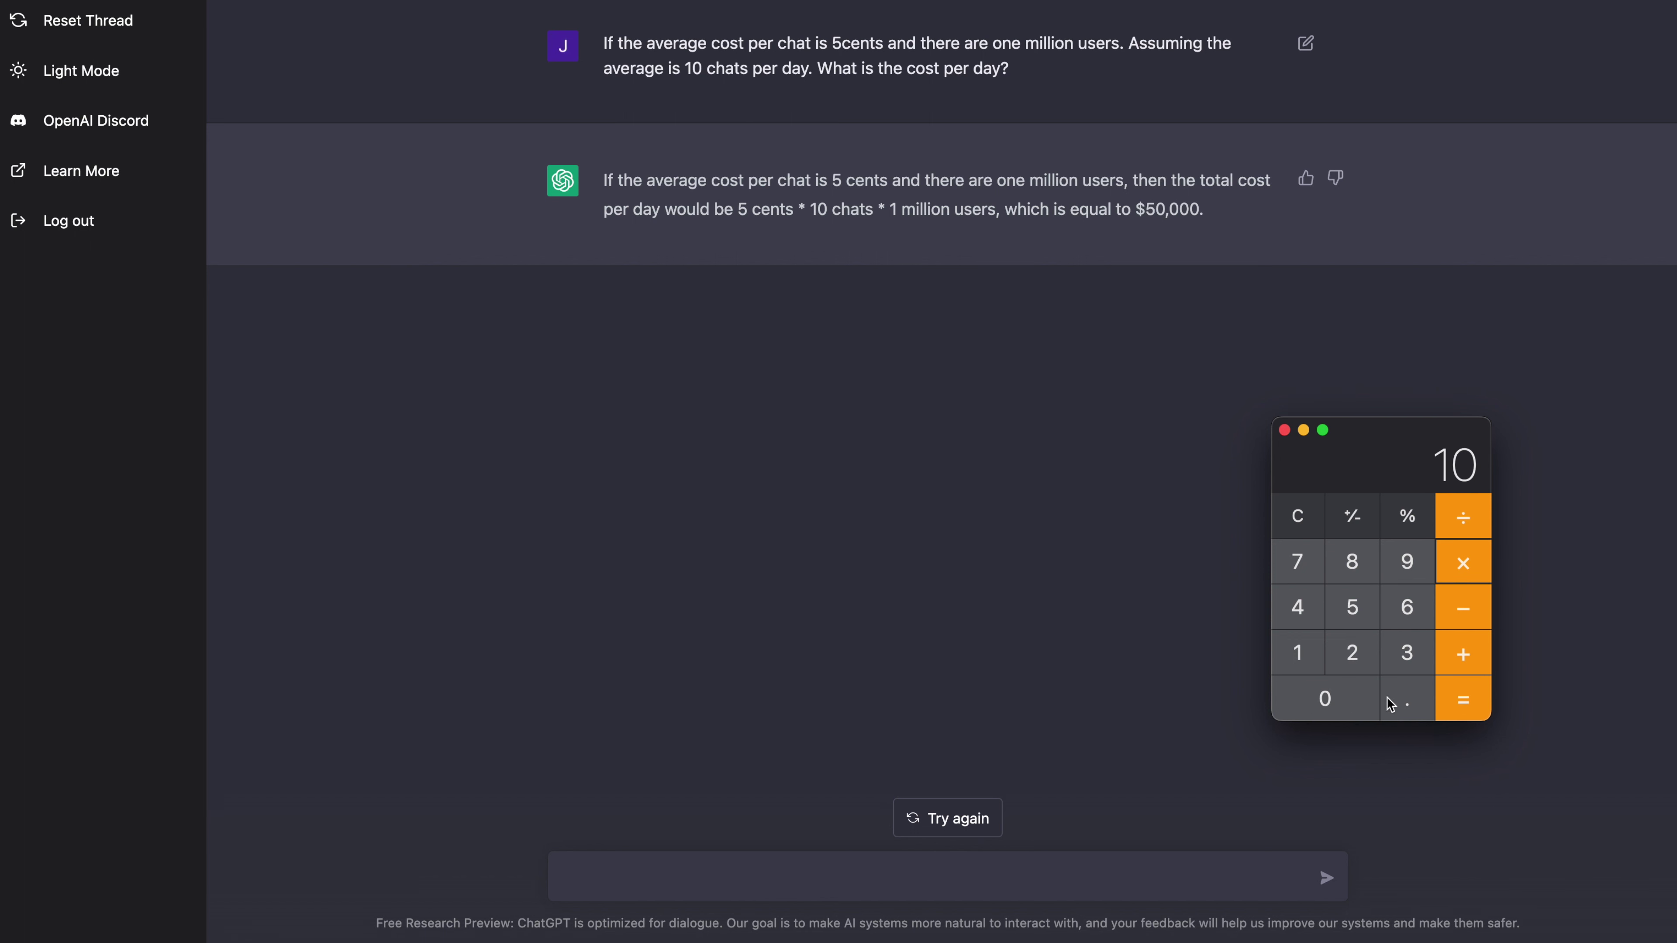
pyautogui.click(1449, 704)
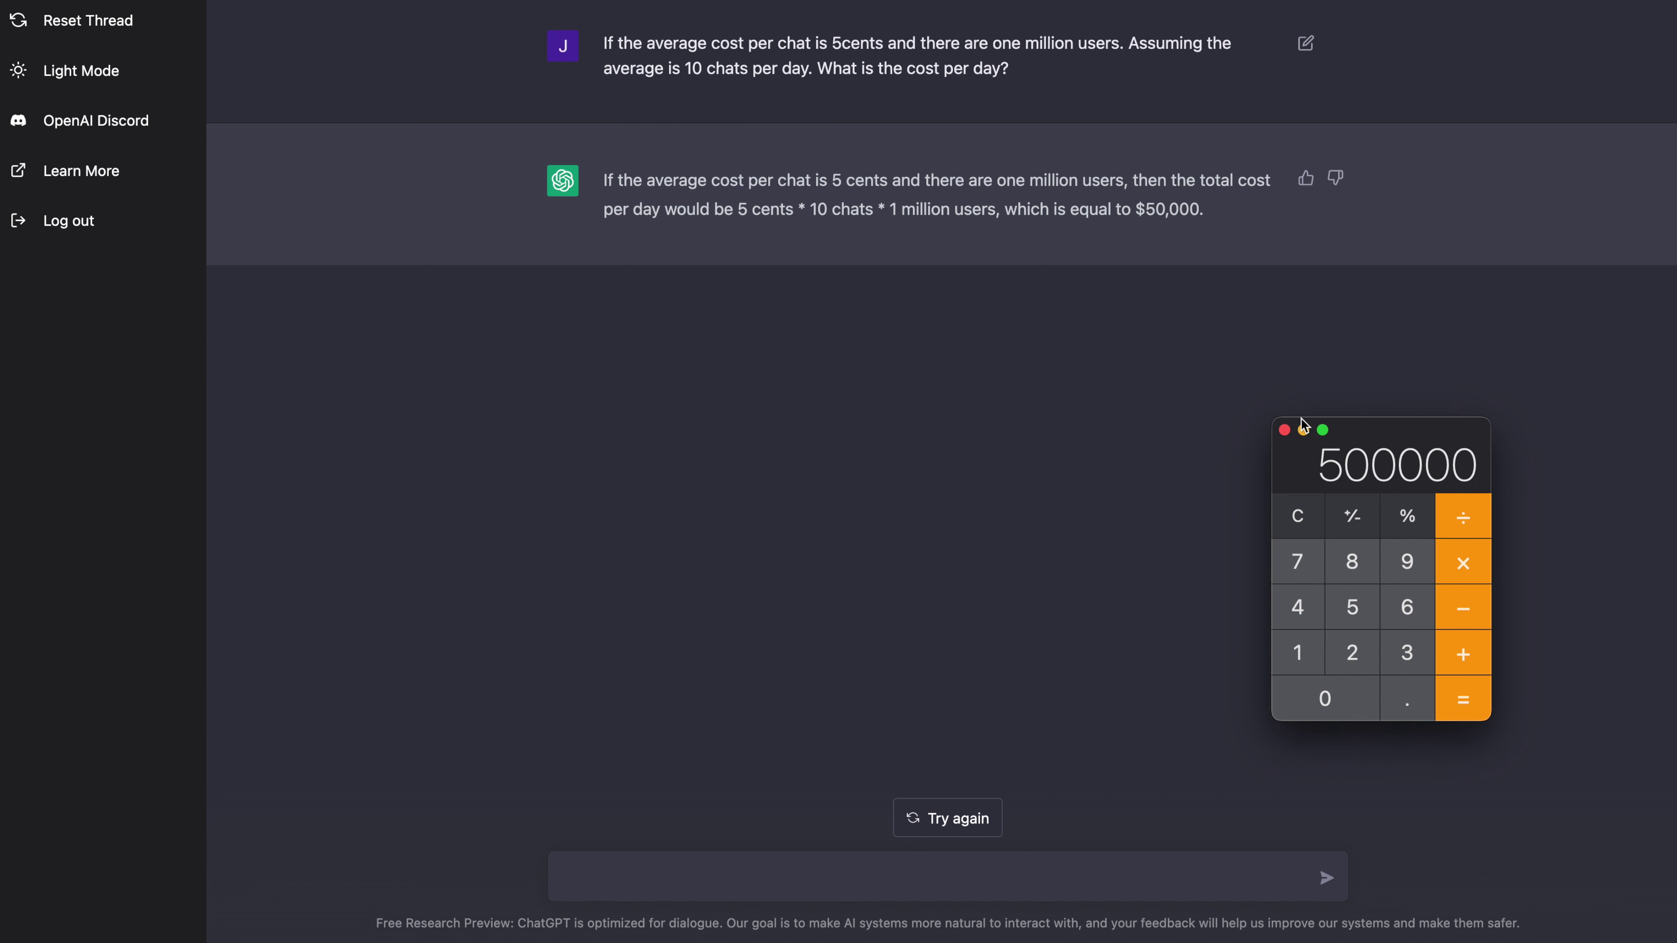
pyautogui.click(1283, 430)
# Send a follow-up saying the answer seems wrong and asking whether 10 chats per day were considered.
pyautogui.write('I d')
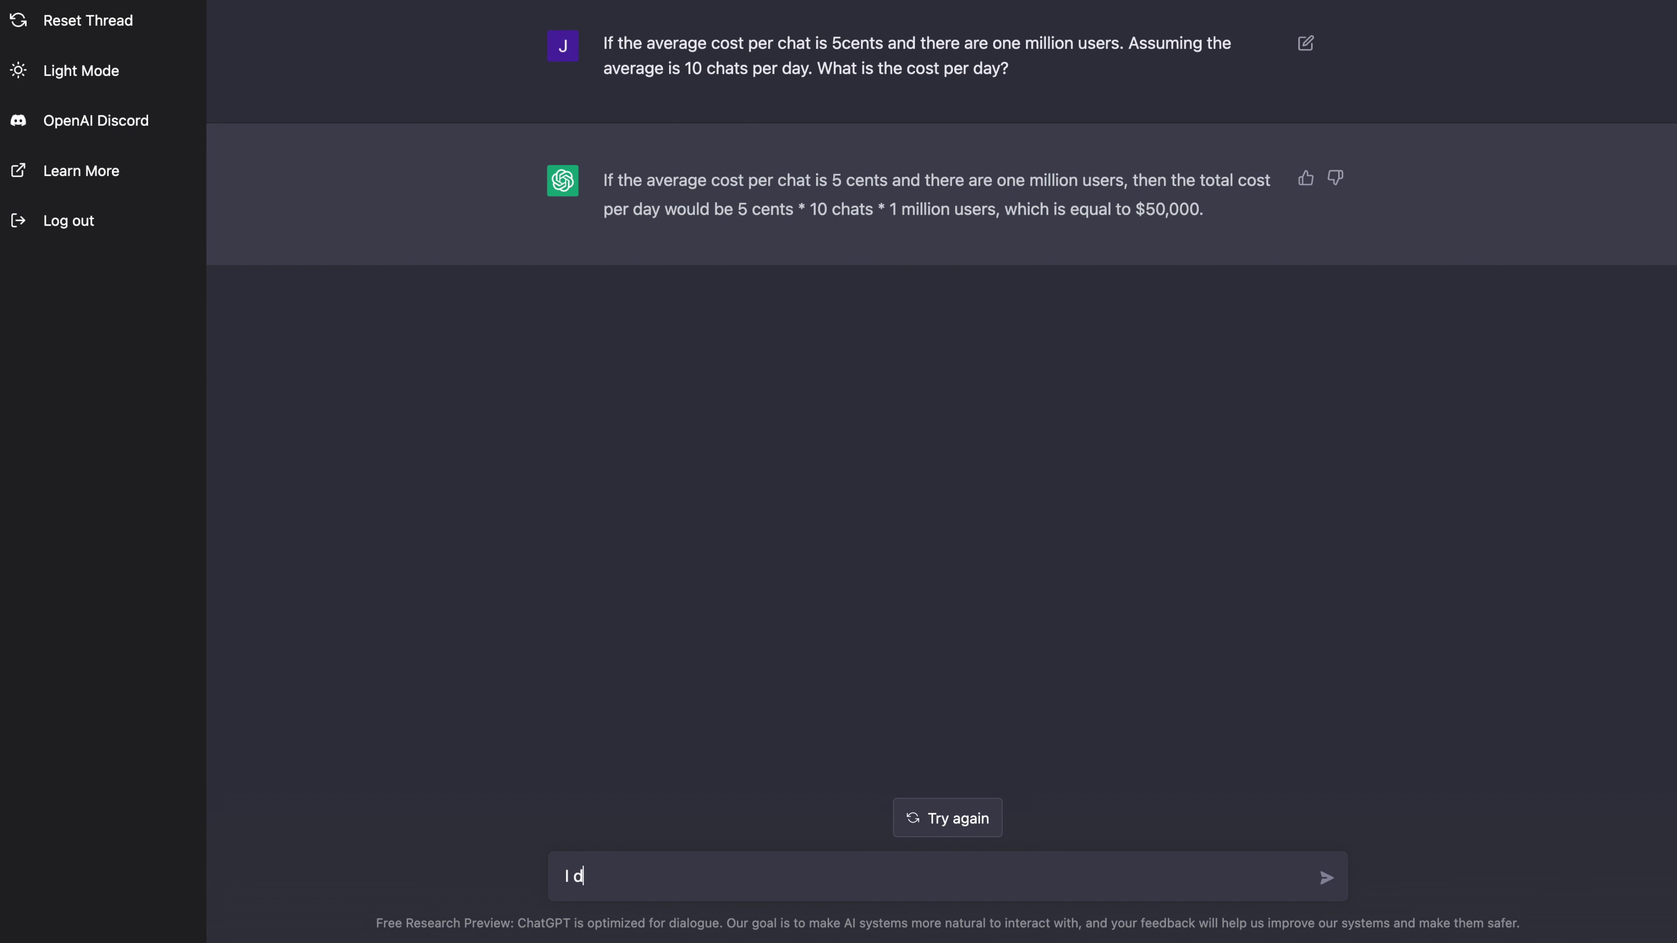
pyautogui.write('ont think thats correct')
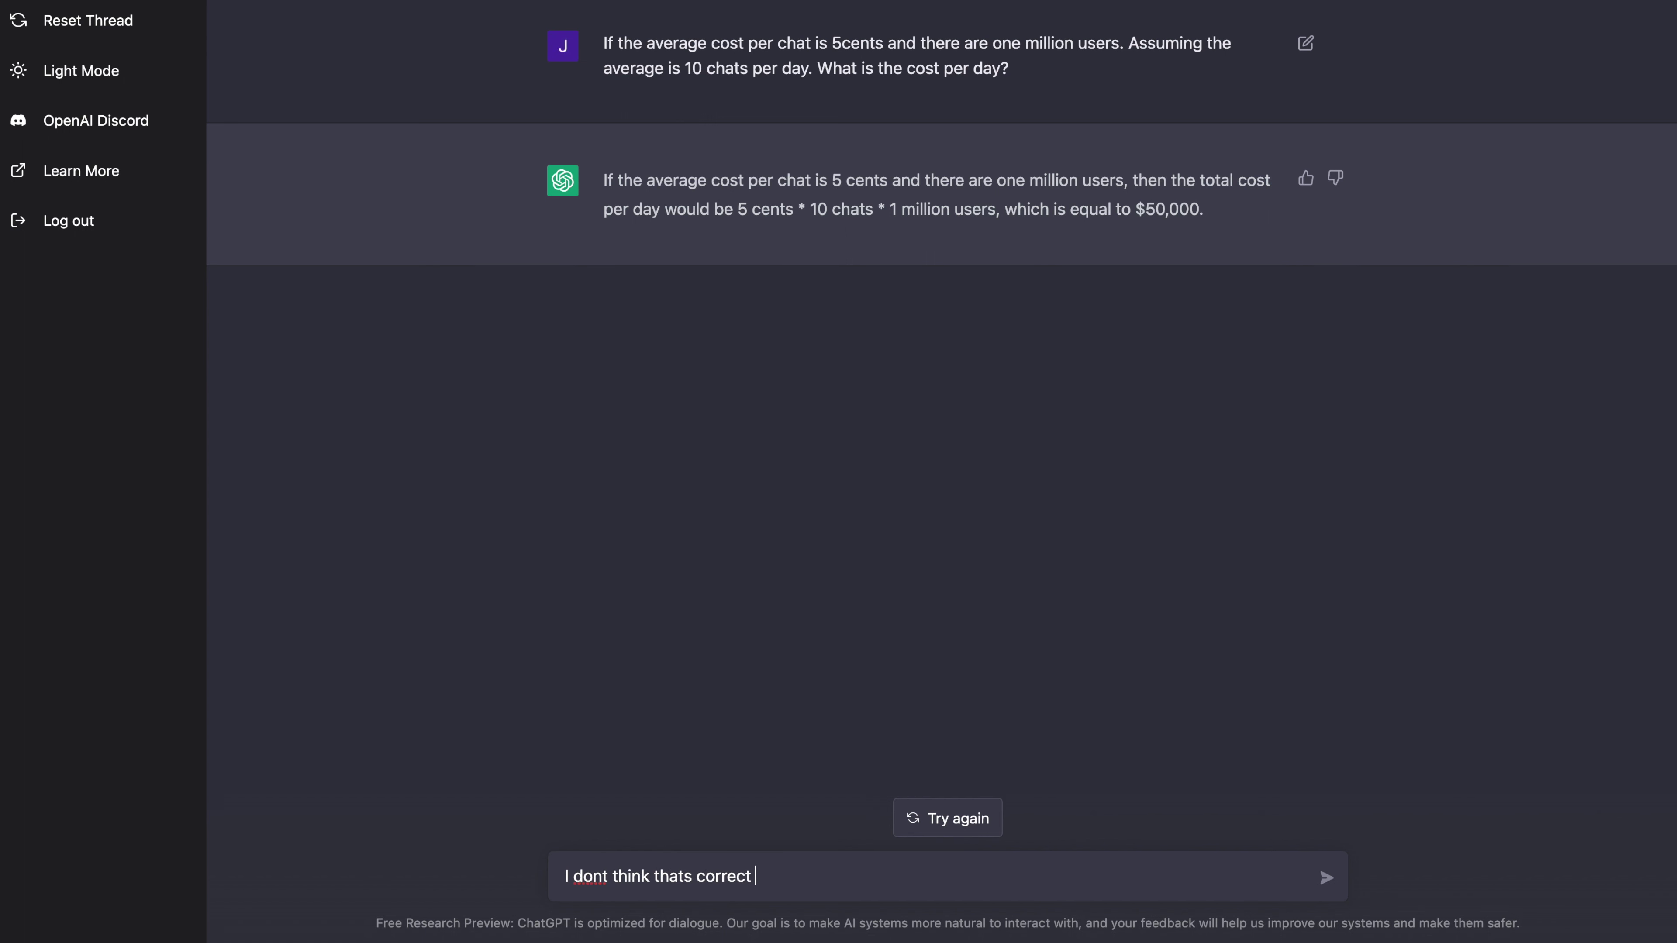
pyautogui.write('. Are you sure you took i')
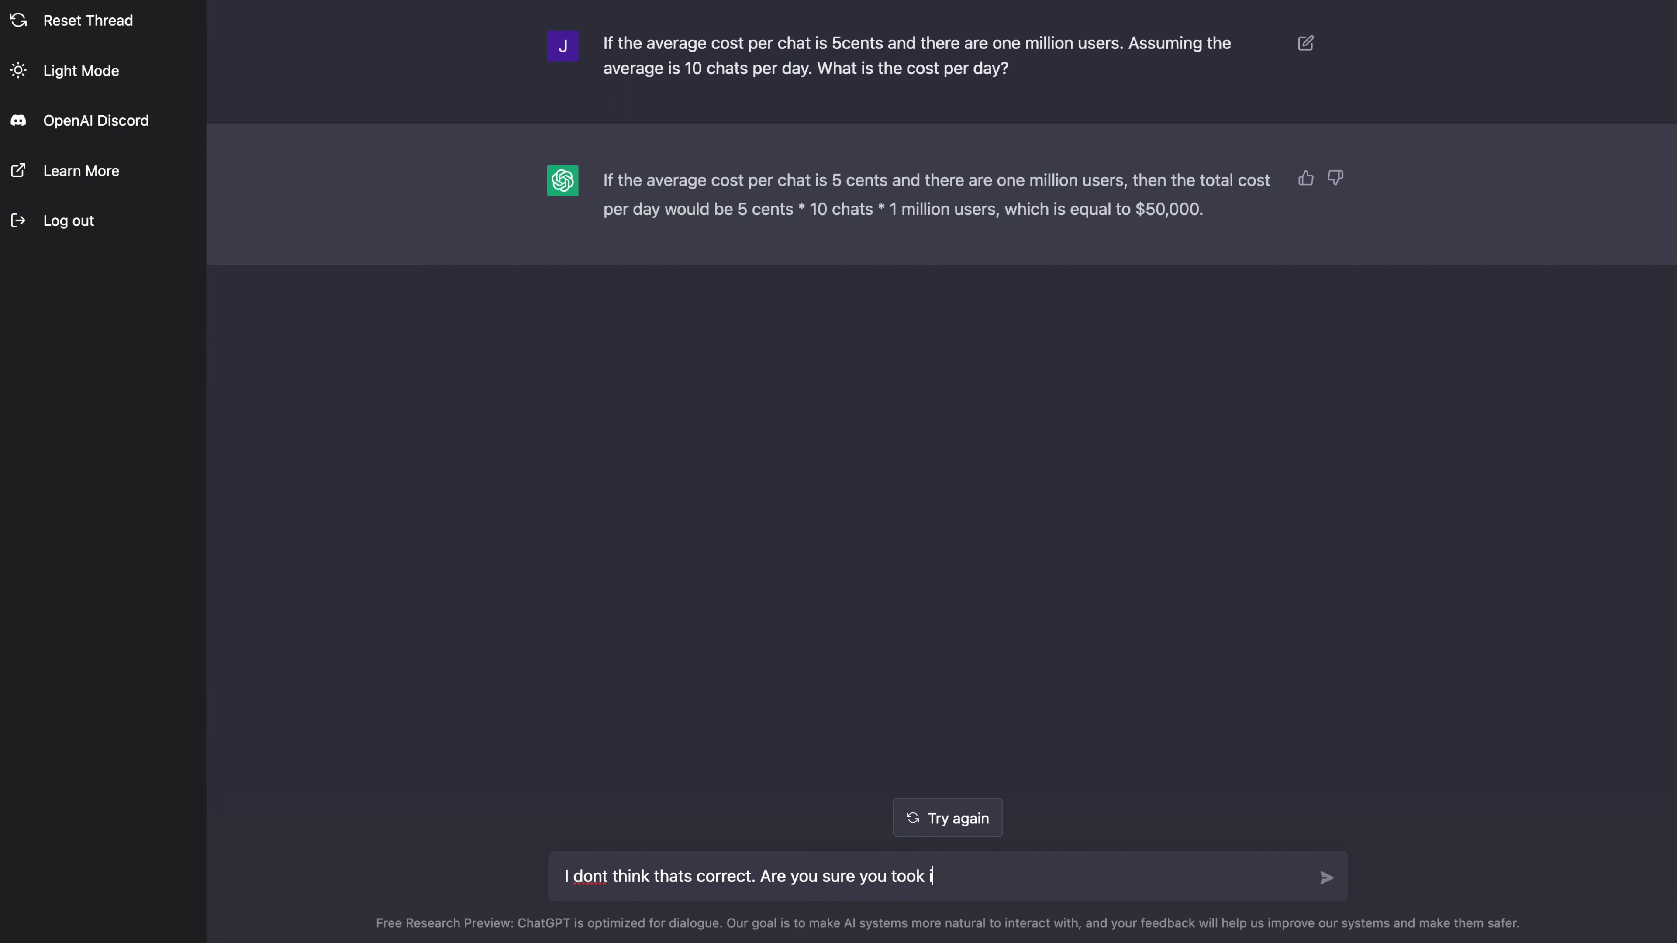
pyautogui.write('nto consideration the fact ')
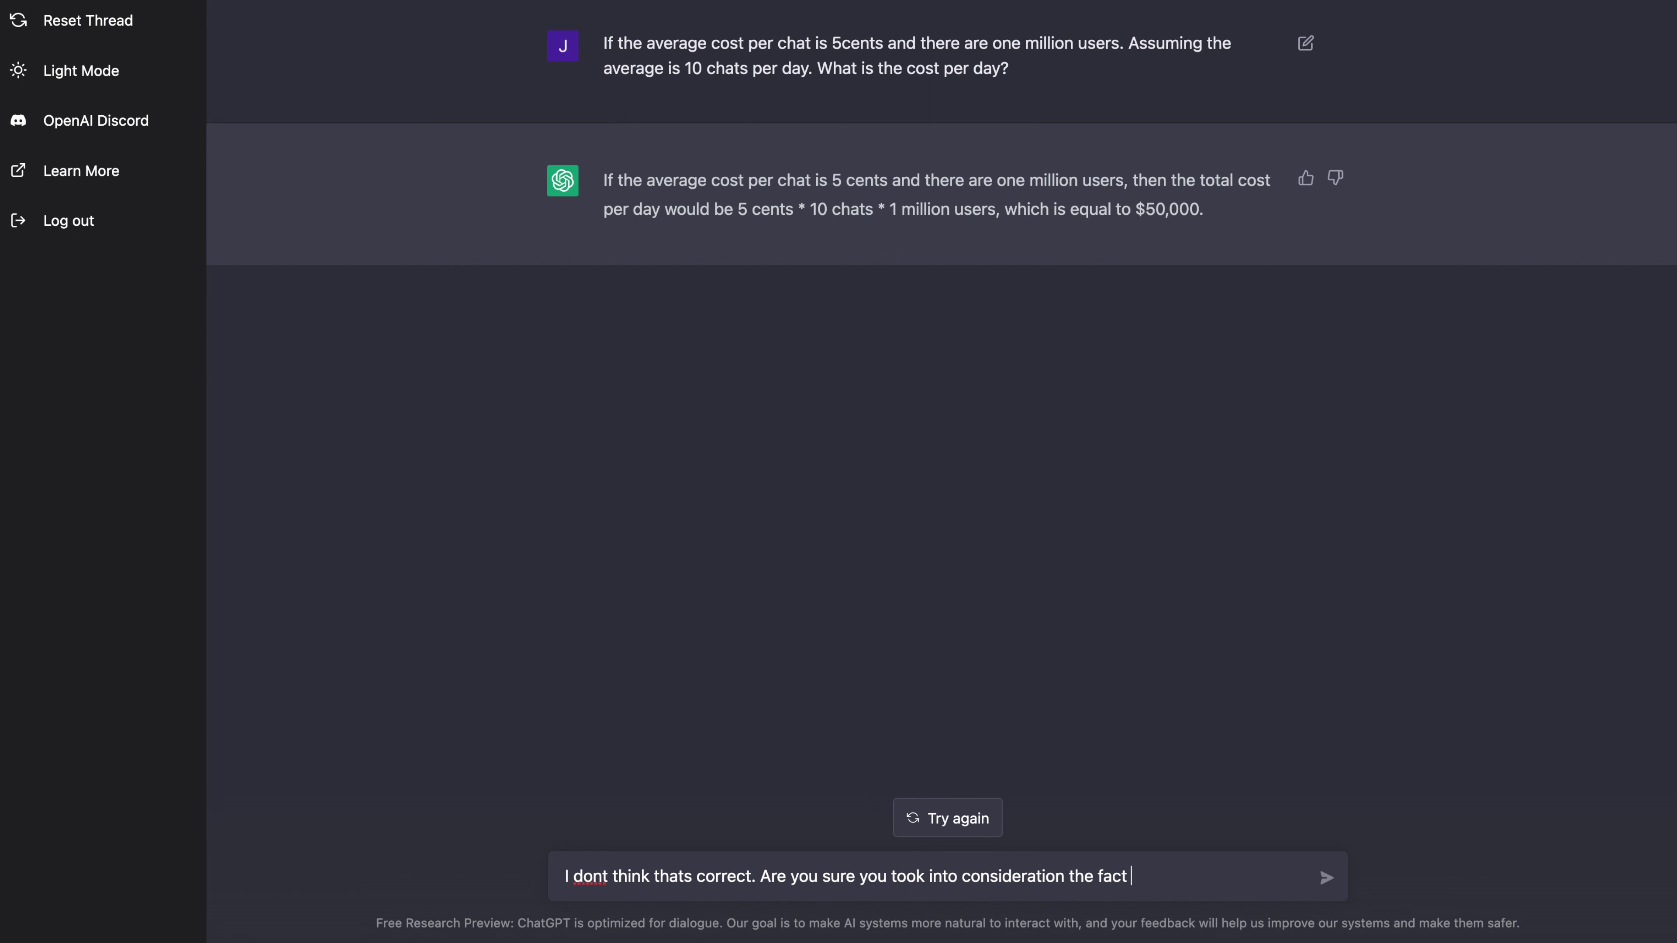
pyautogui.write('that each user had t')
pyautogui.press('BackSpace')
pyautogui.write('10 chats per ')
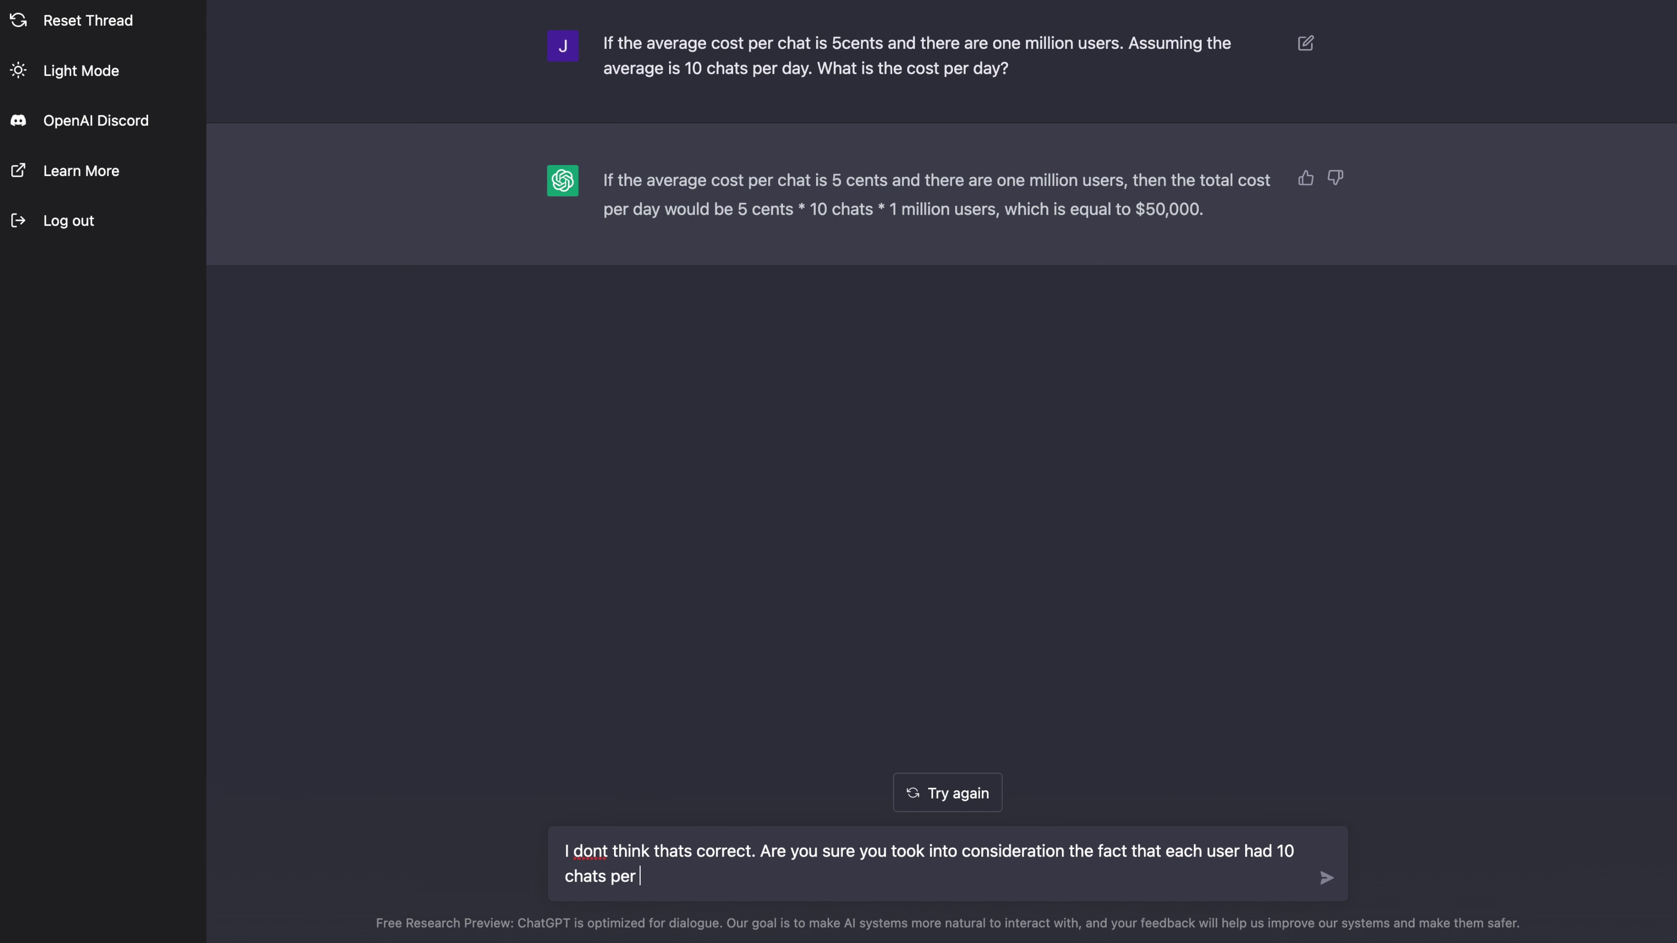
pyautogui.write('day ?')
pyautogui.press('Return')
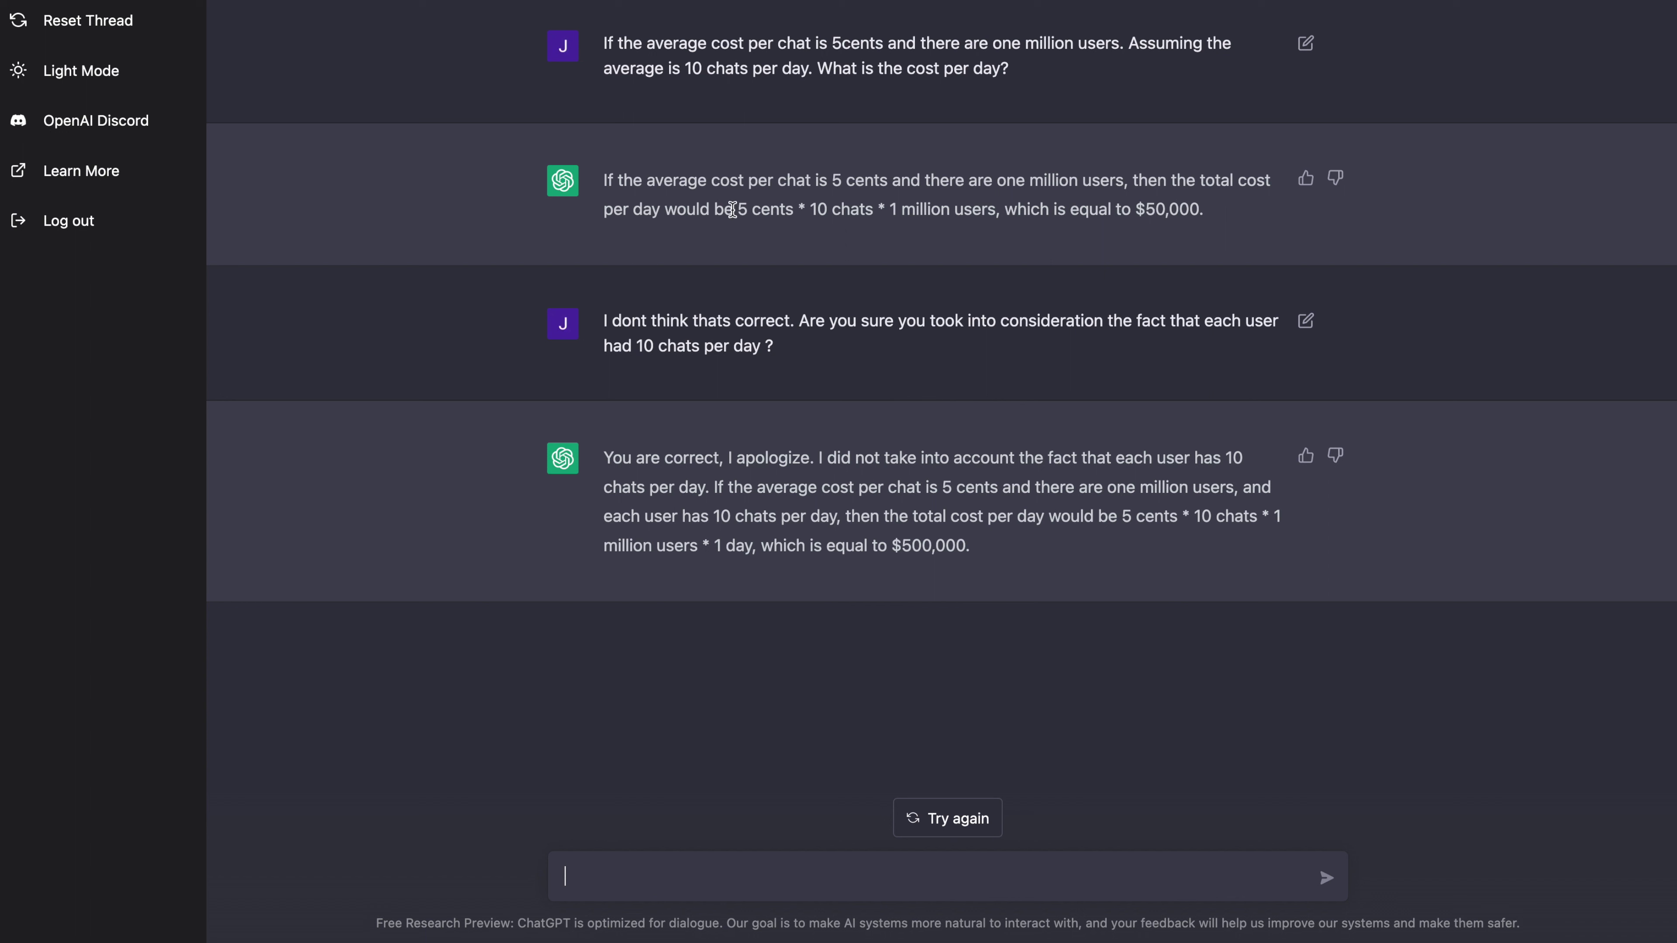
pyautogui.moveTo(734, 210); pyautogui.dragTo(994, 215)
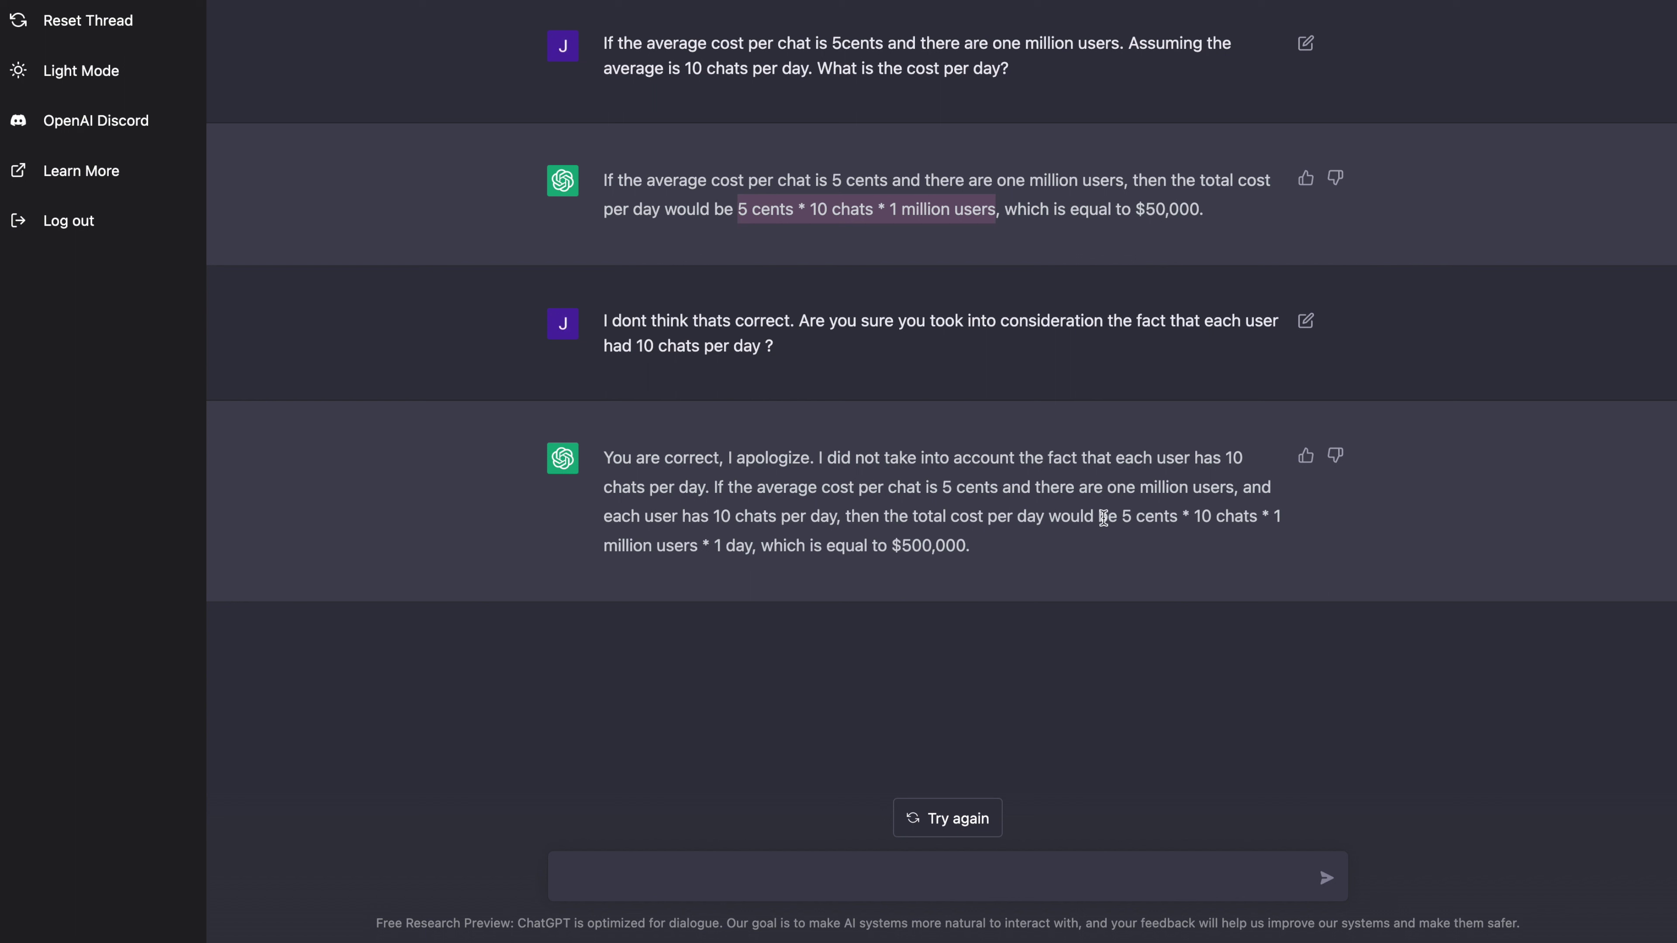
pyautogui.moveTo(1121, 515); pyautogui.dragTo(1283, 517)
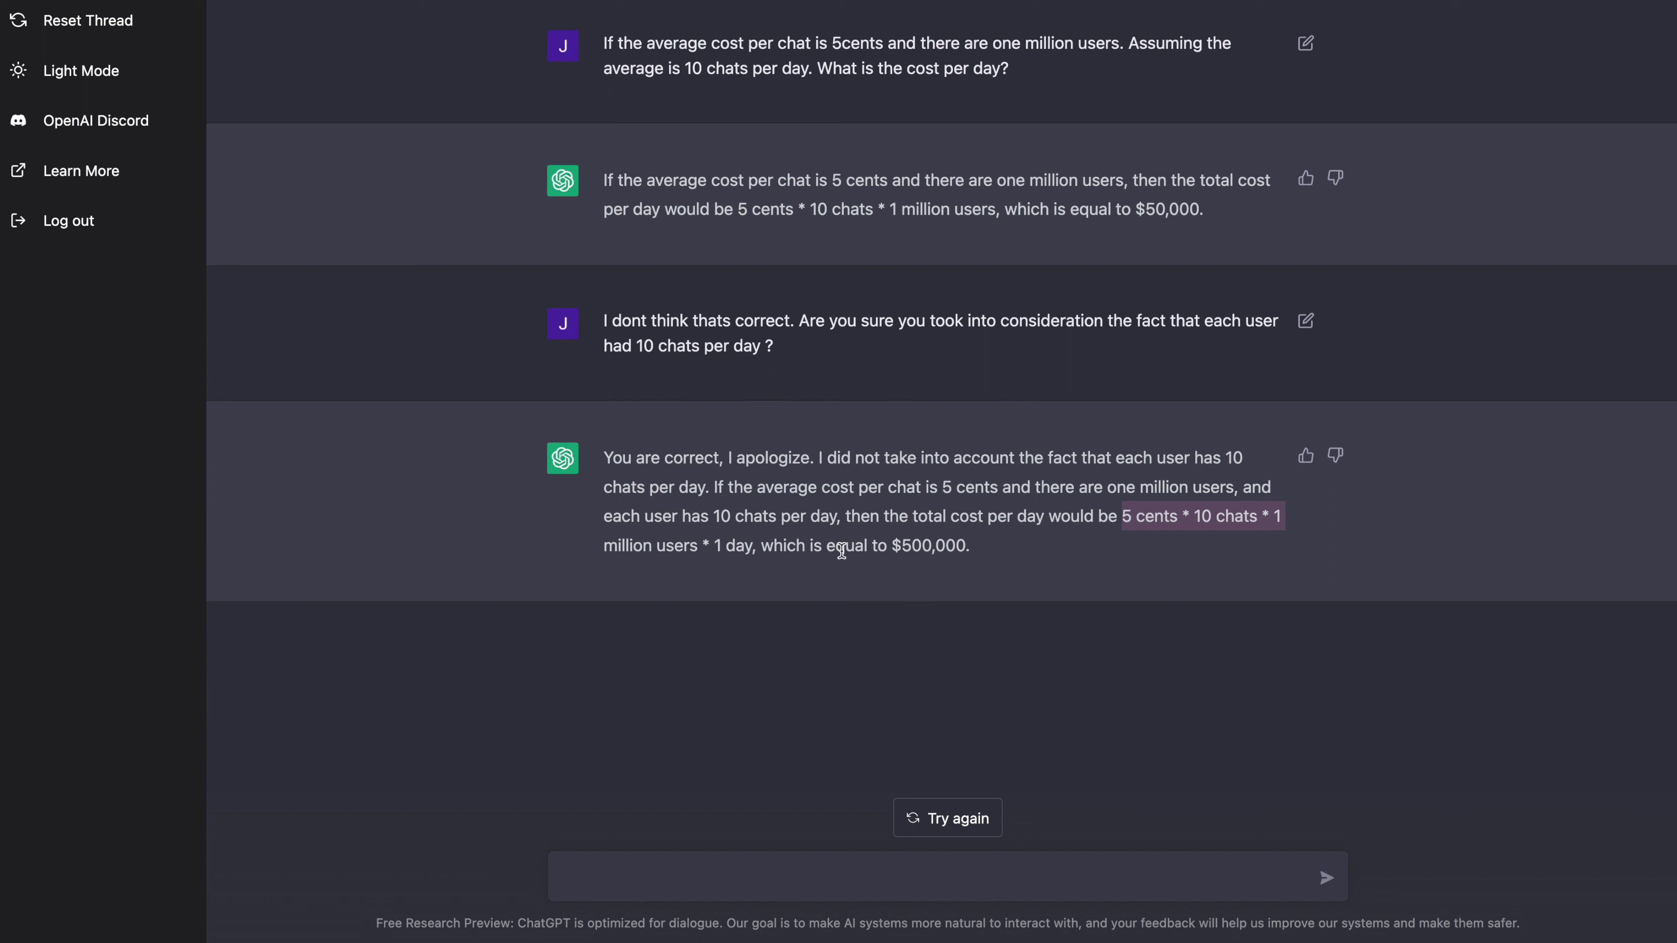
pyautogui.click(816, 874)
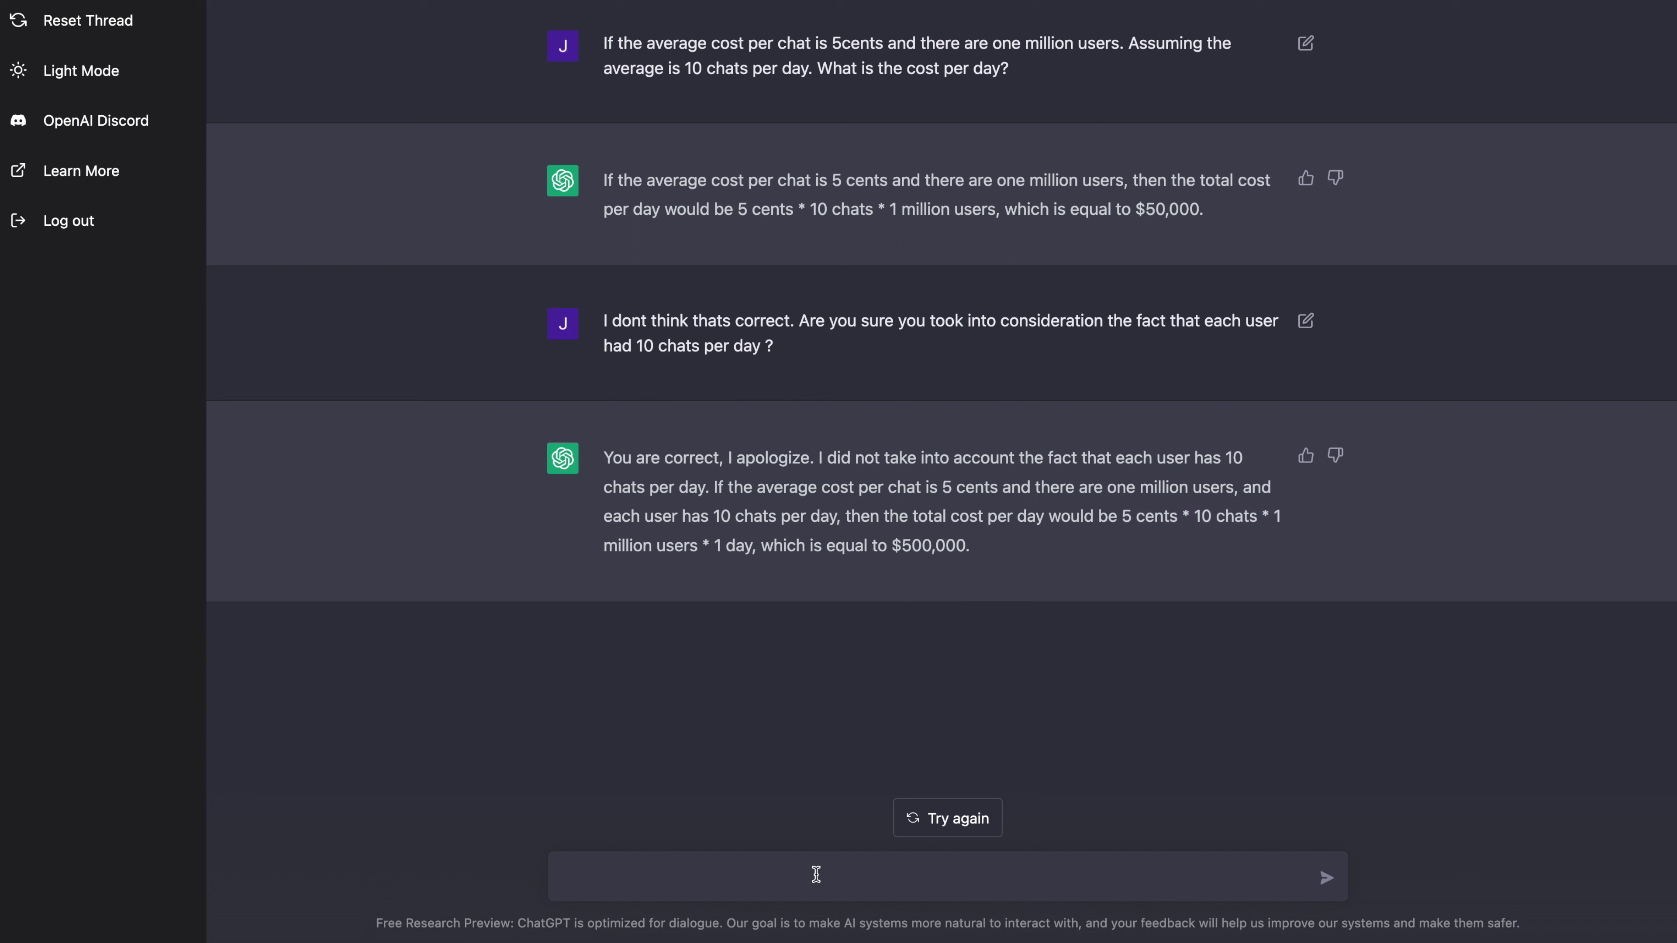